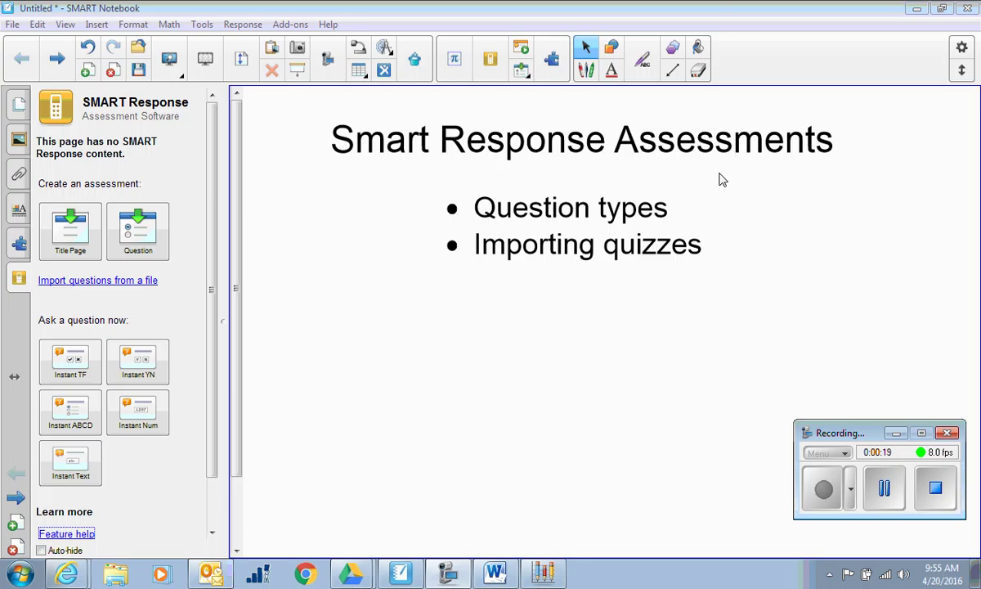
- Toggle the SMART Response tools and view the list of insertable question types
click(493, 68)
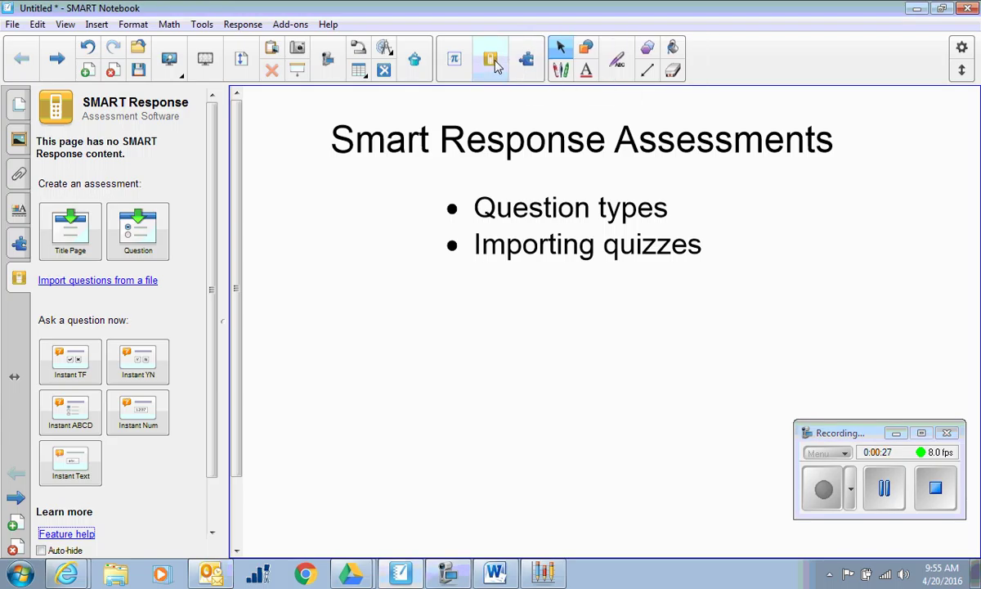
click(493, 66)
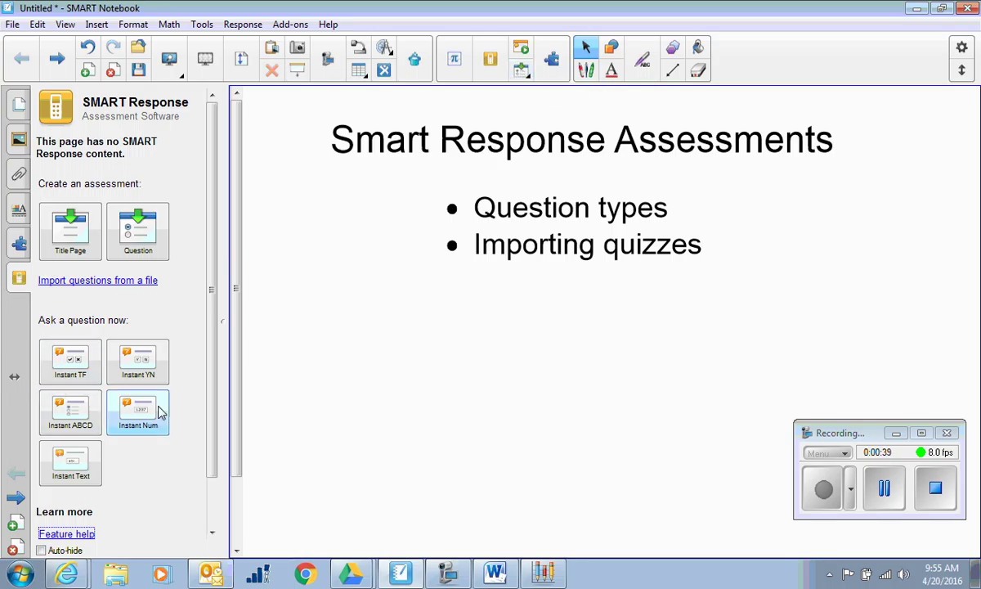
click(526, 75)
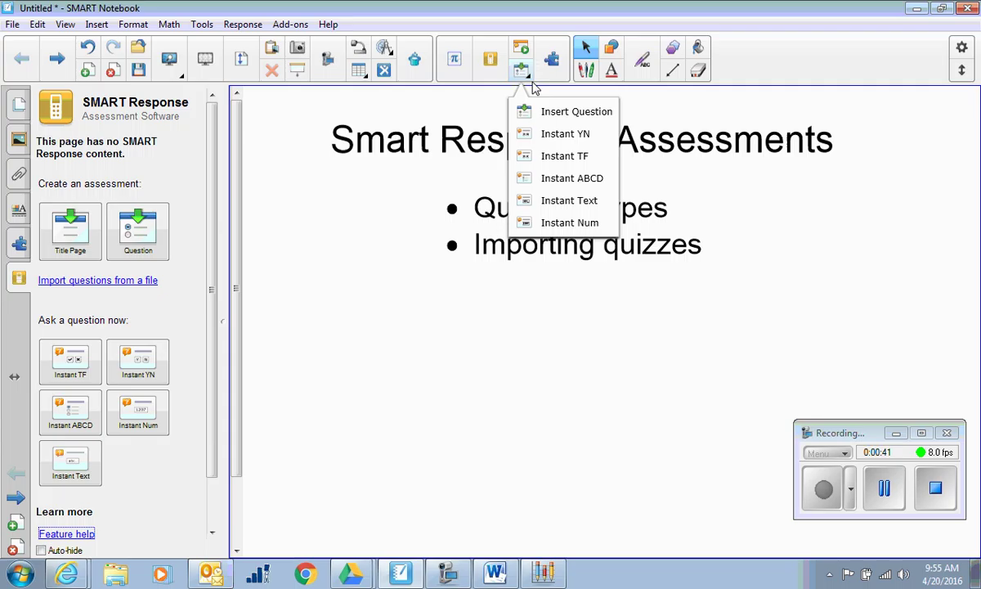
- Insert an instant ABCD question on a new page and start it with the April Cohort class
click(72, 423)
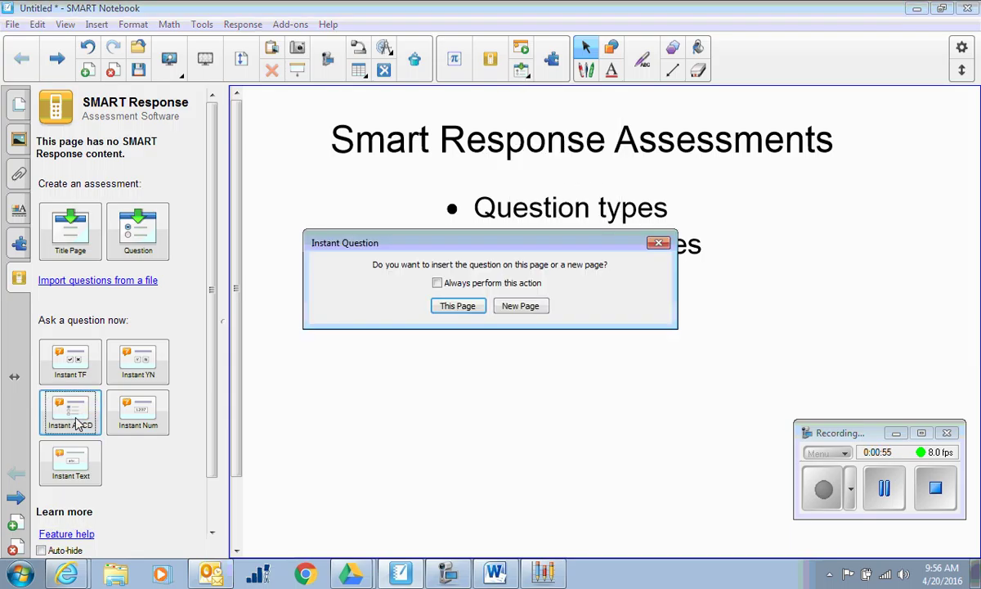
click(525, 308)
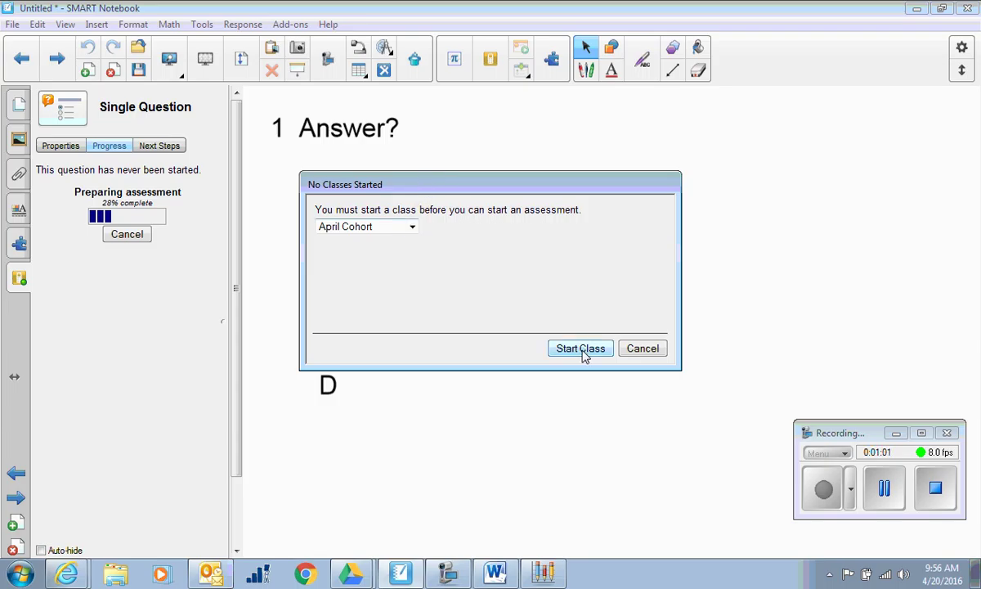
click(642, 348)
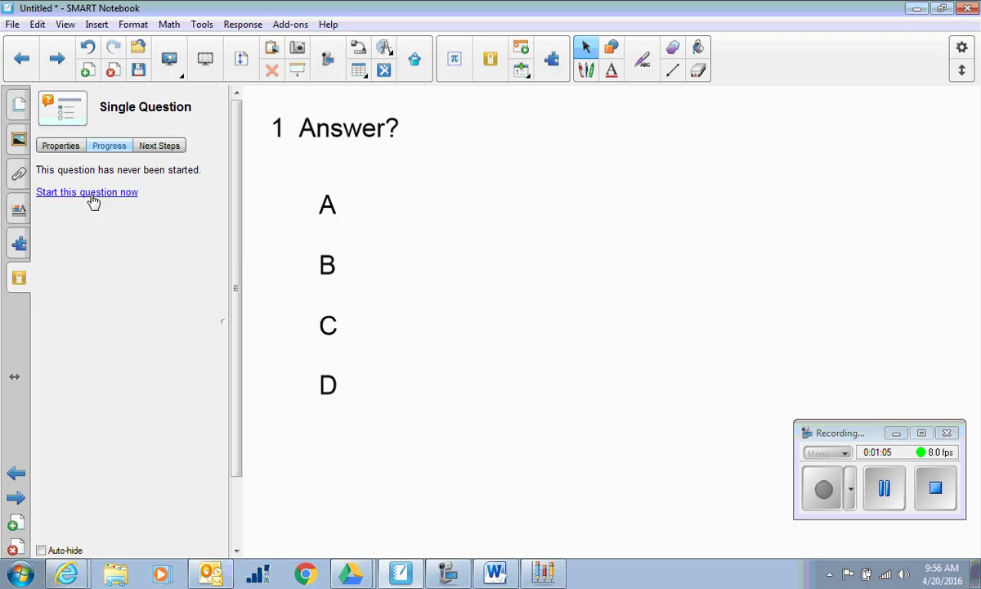
click(90, 194)
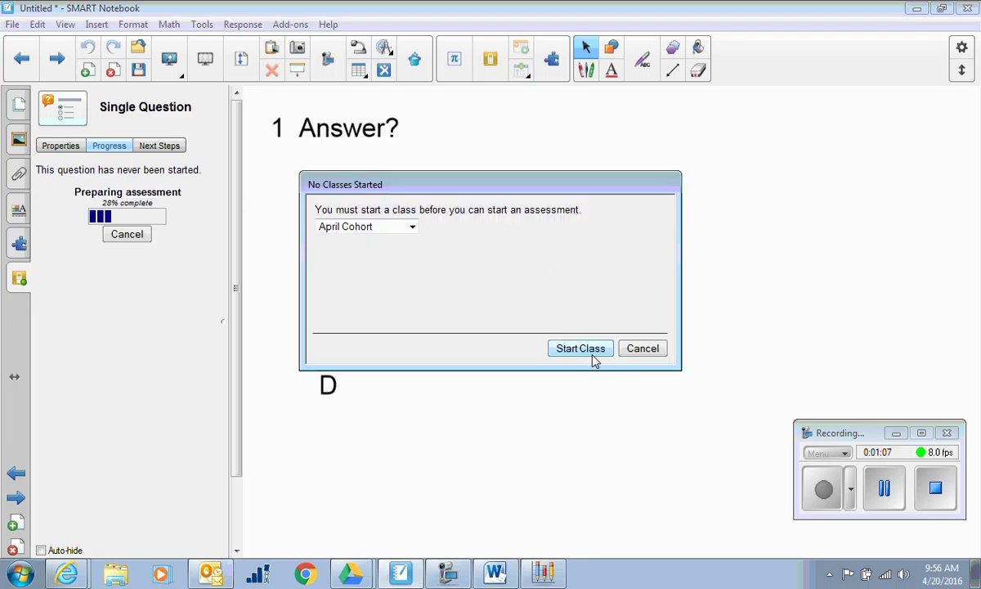
click(587, 352)
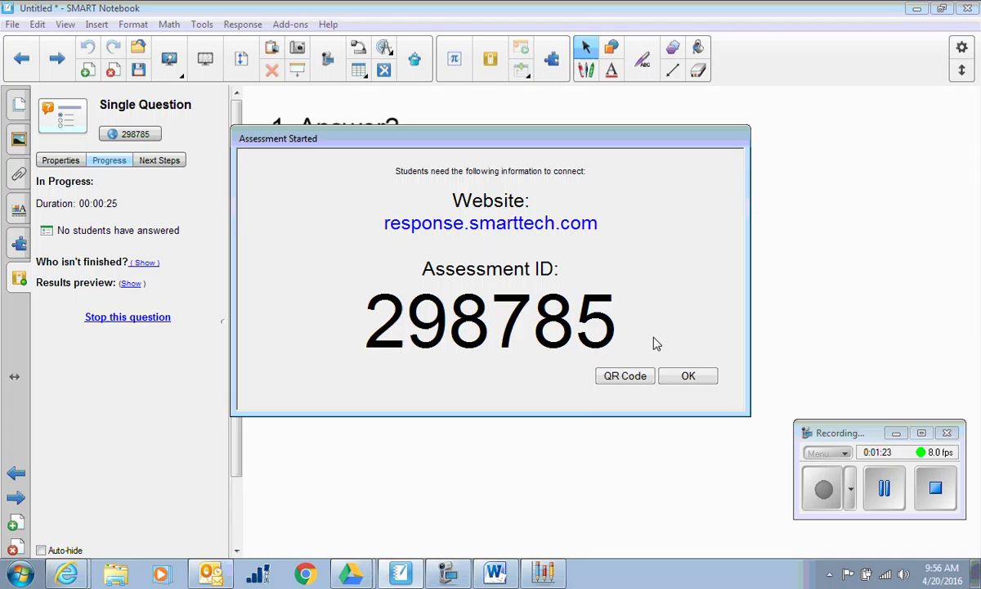
- View the running assessment's QR code, close its connection details and stop the question
click(623, 375)
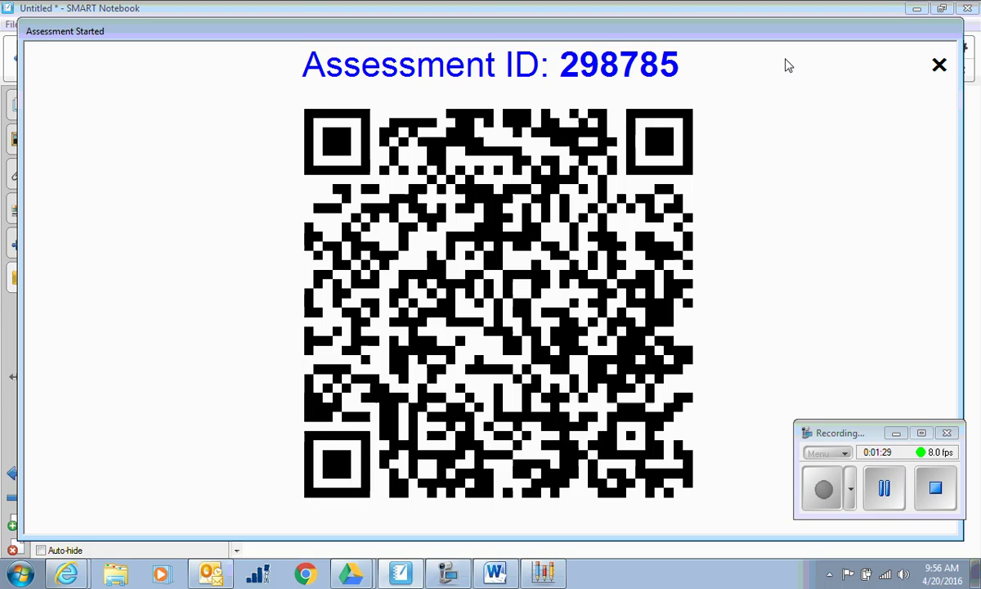
click(938, 65)
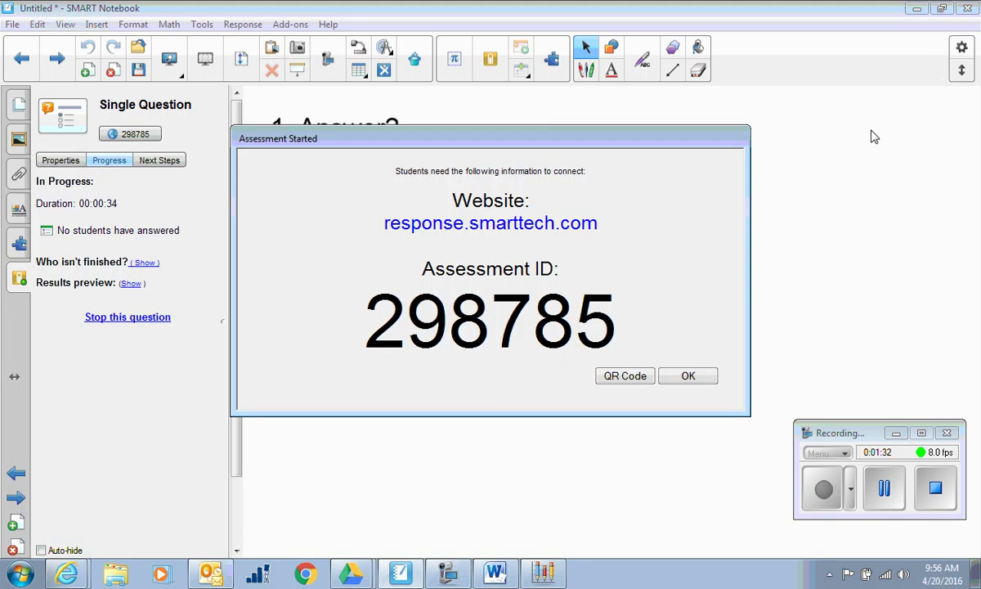
click(691, 377)
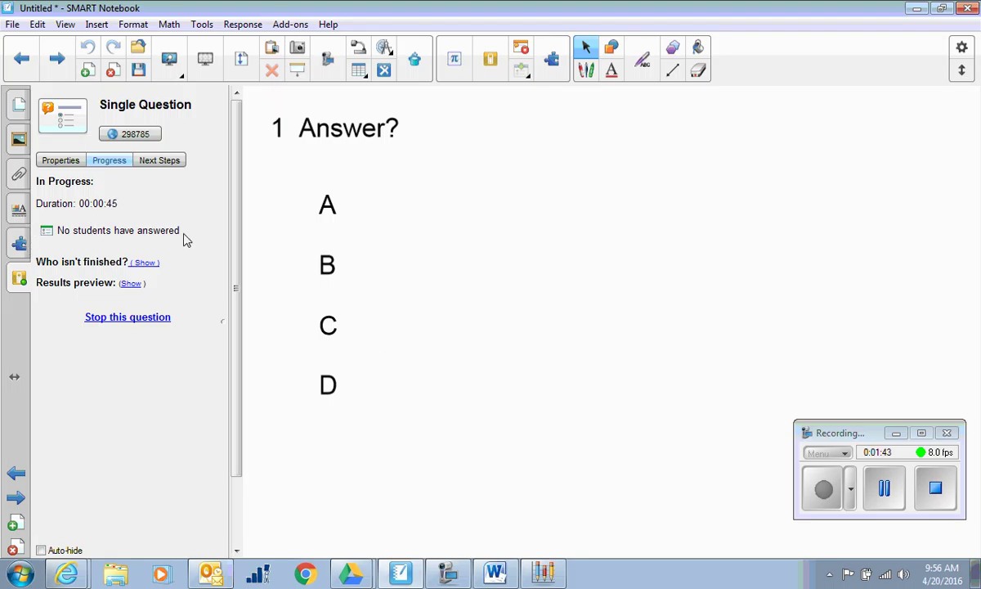
click(128, 323)
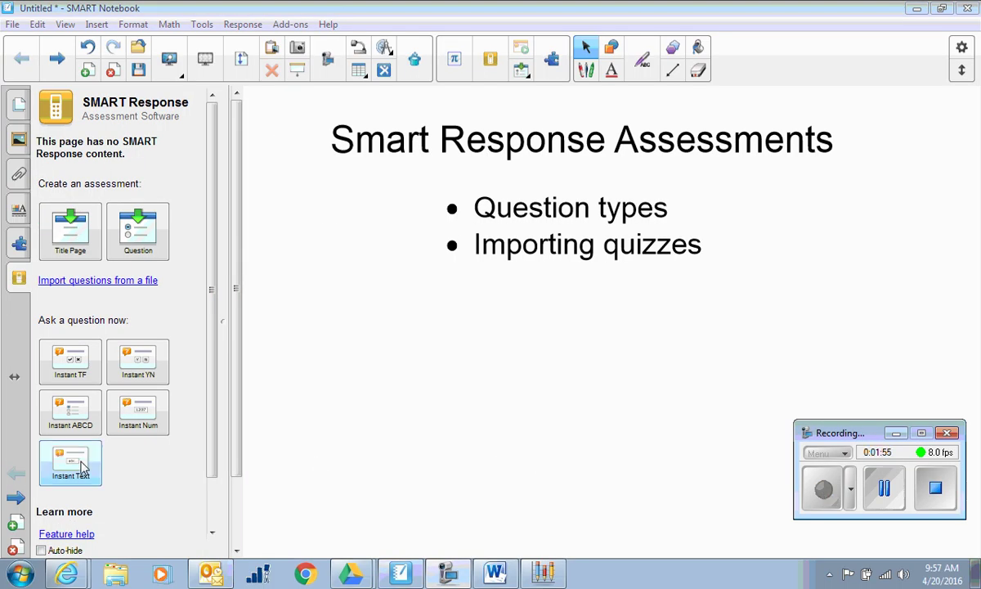
- Start importing questions from a Microsoft Word file, checking the quiz document in Word before browsing for the file
click(78, 283)
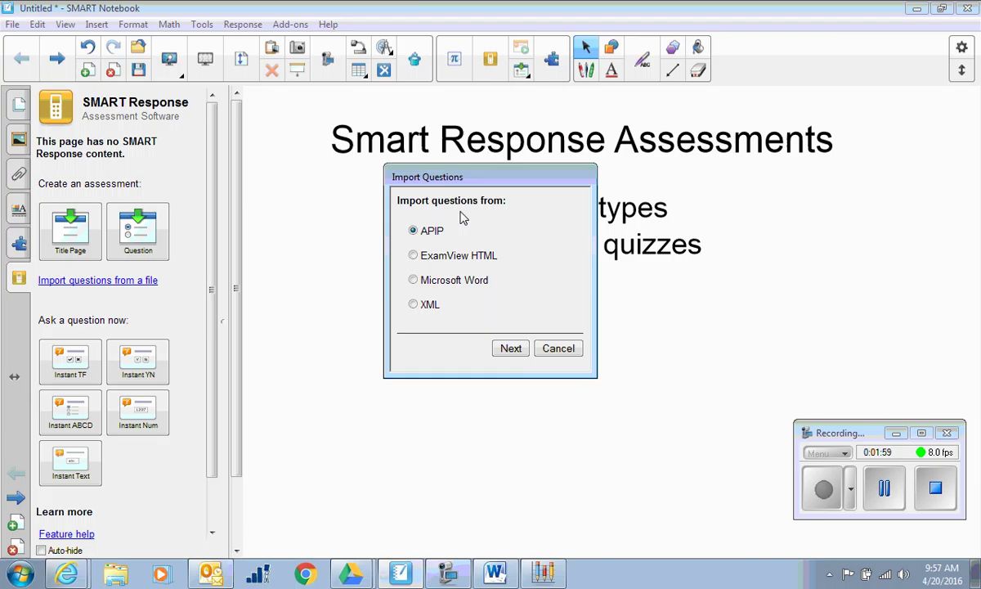
click(414, 281)
click(496, 575)
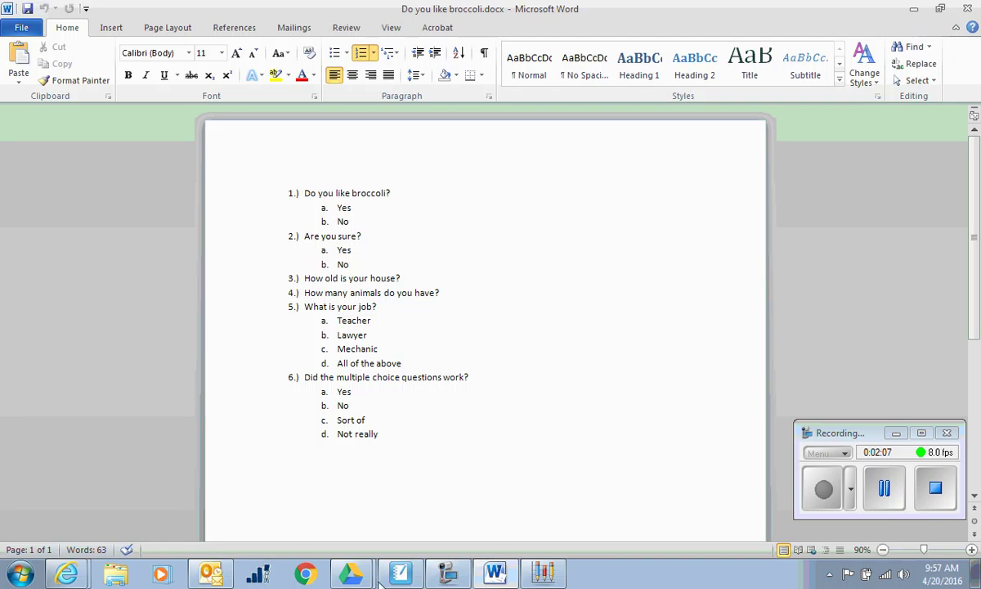
mouse_move(507, 579)
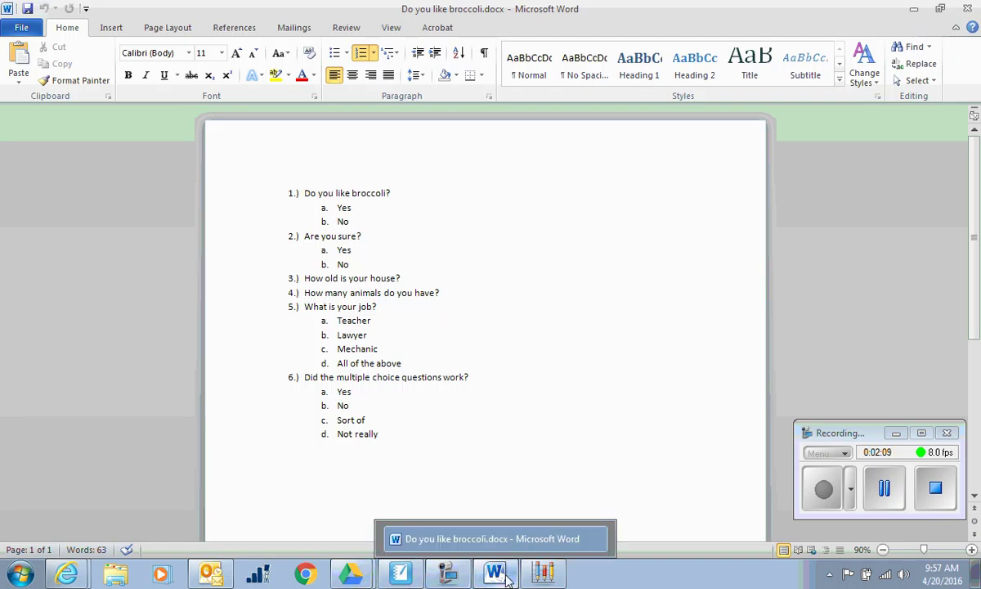
click(399, 573)
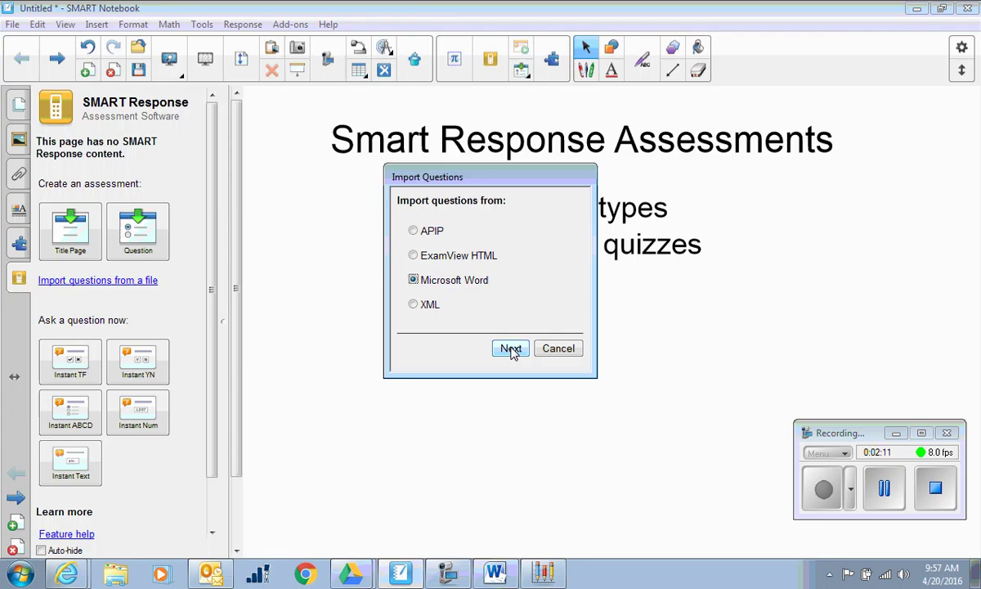
click(511, 349)
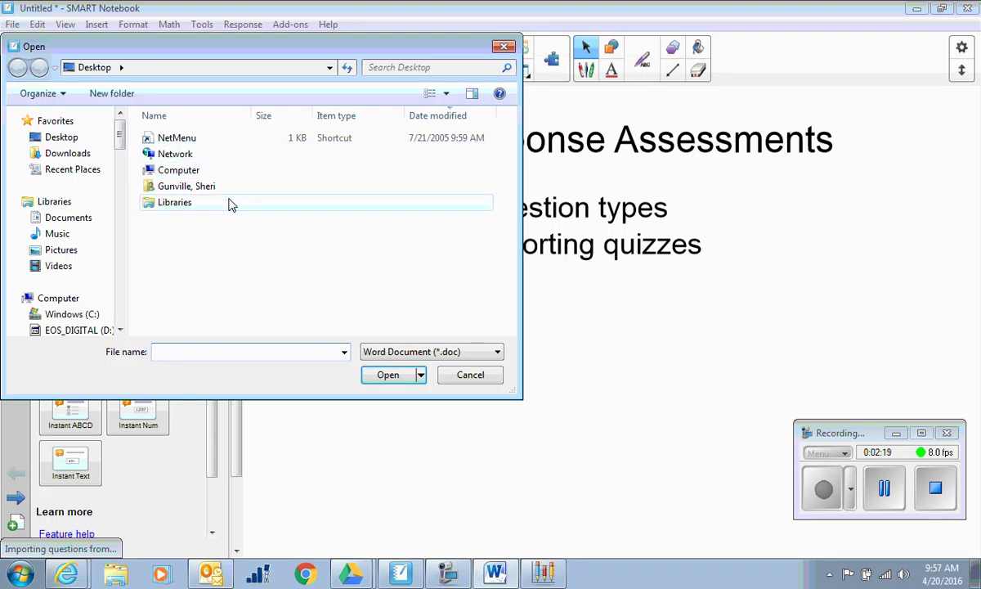
- List .docx files and import the questions from "Do you like broccoli.docx" on the Desktop
click(455, 354)
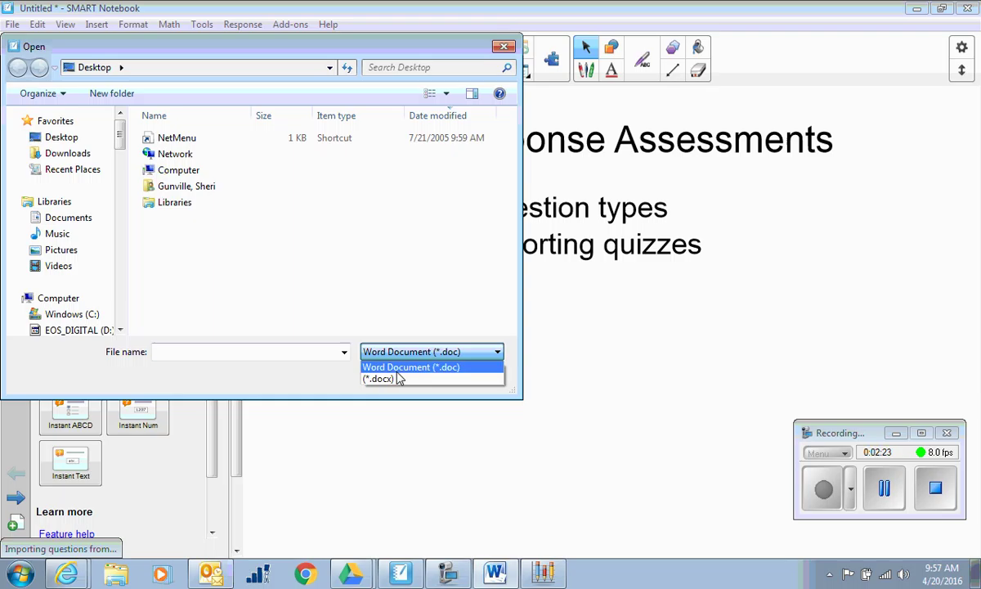
click(396, 380)
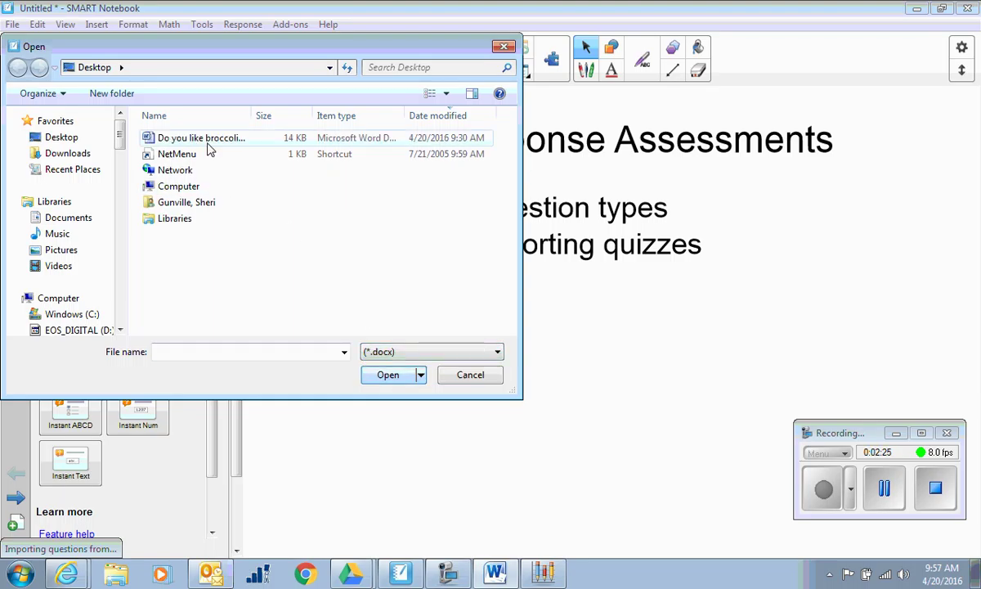
click(207, 141)
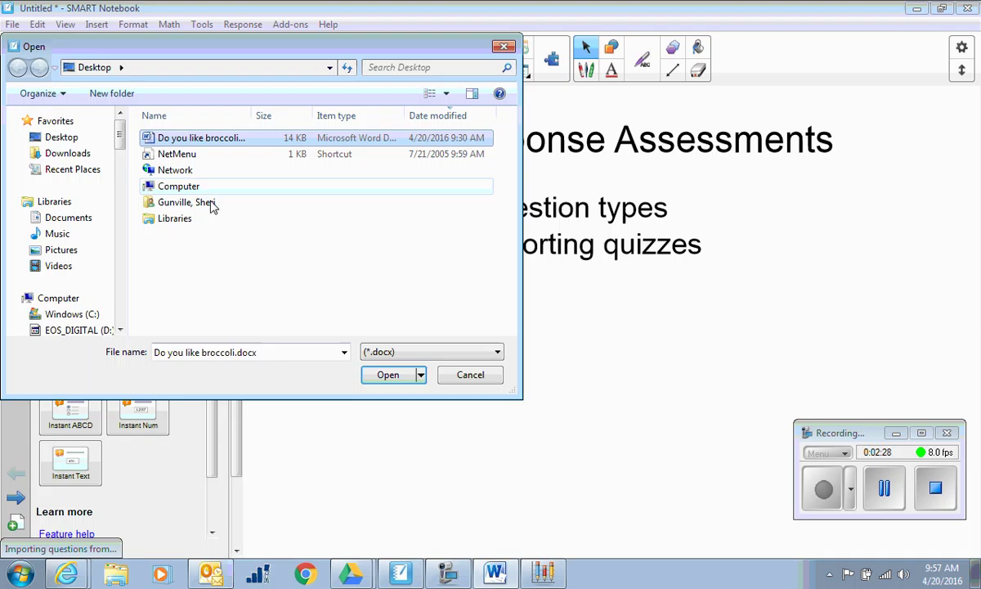
click(382, 375)
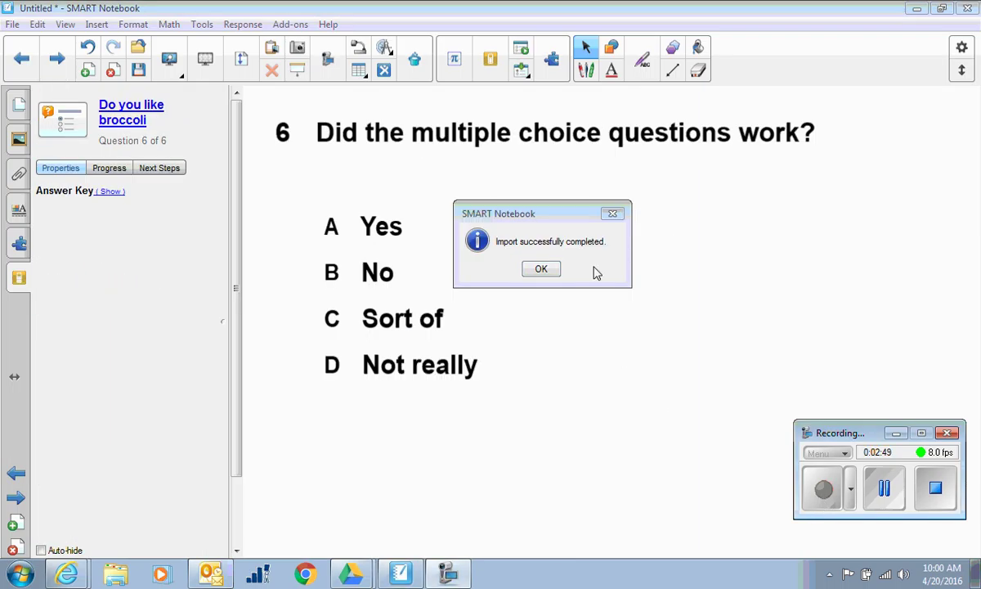
click(540, 271)
- Review the imported pages, including the job question and the title page, and show the assessment's properties
click(16, 104)
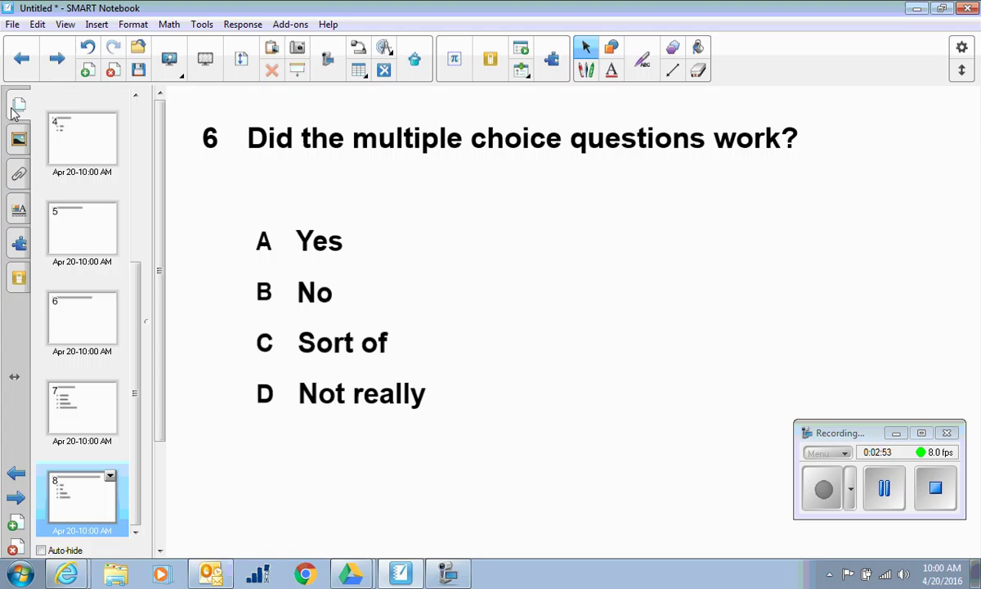
click(126, 401)
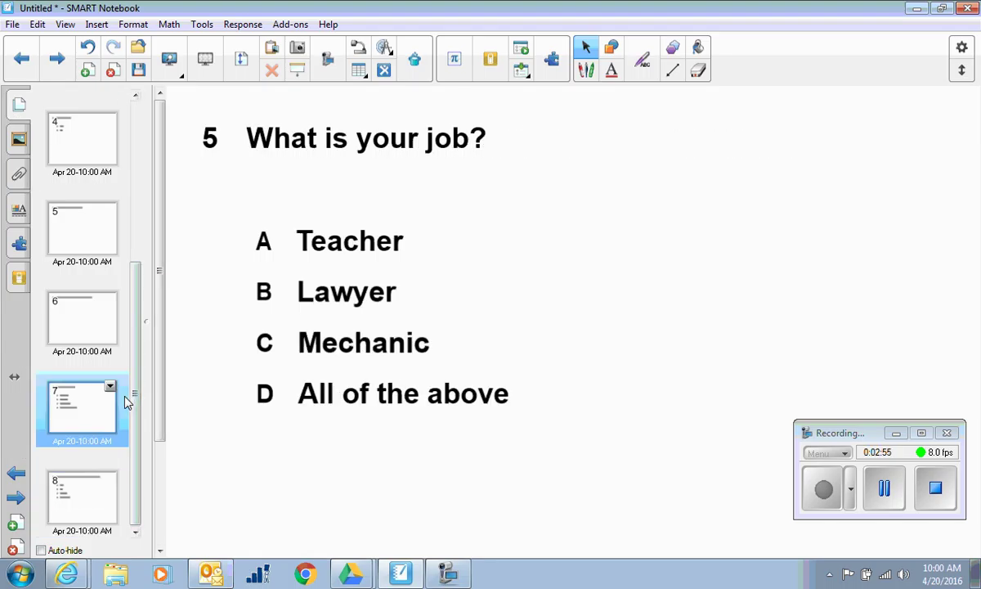
scroll(133, 400, up, 5)
click(90, 245)
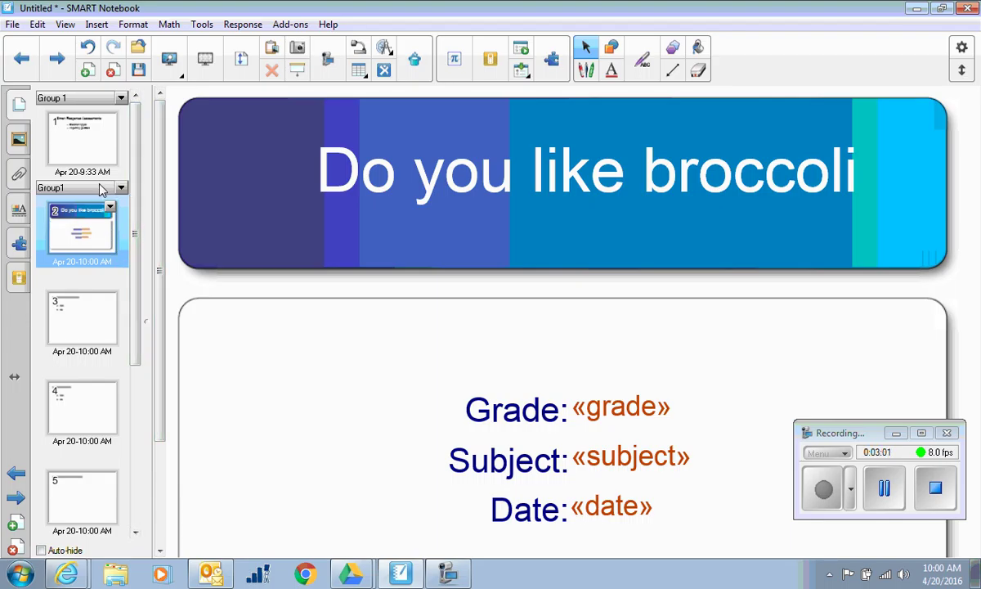
click(19, 277)
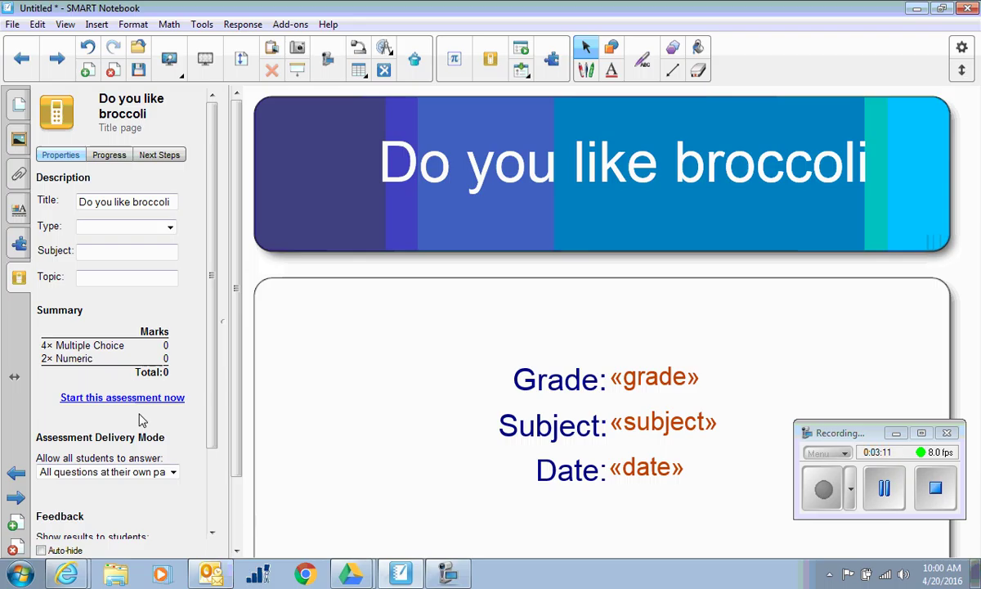
click(884, 487)
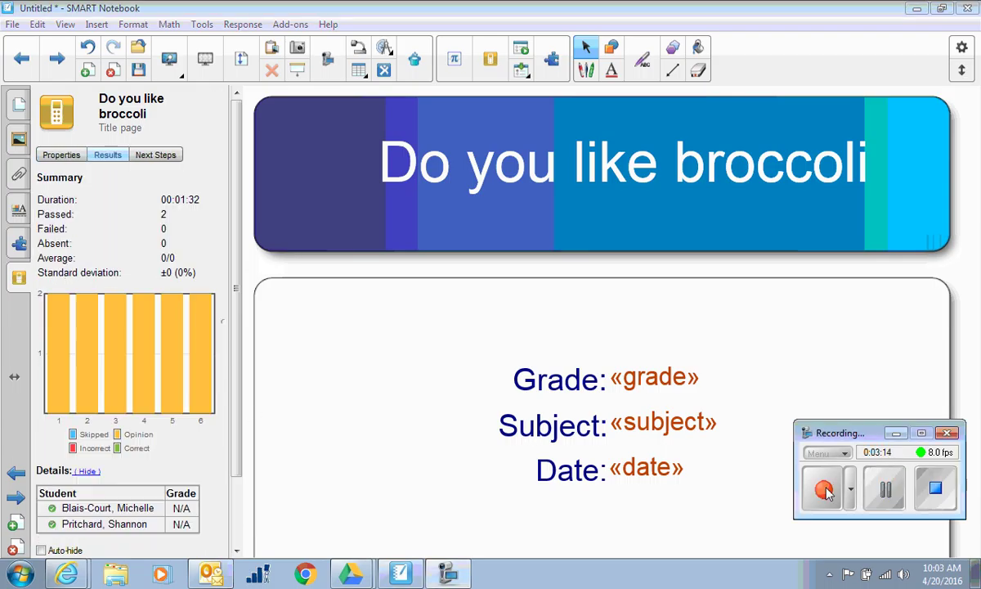
click(823, 489)
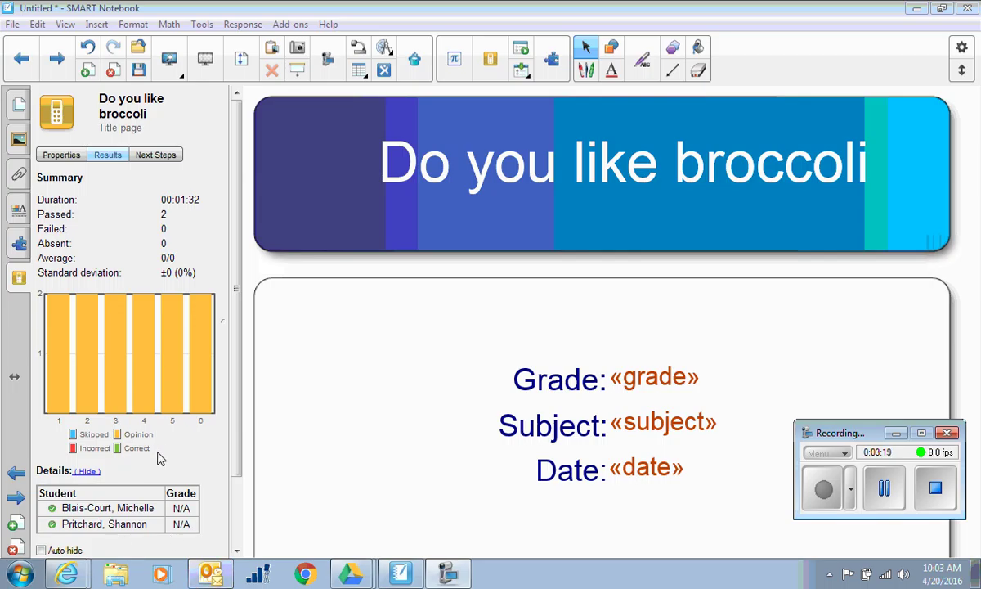
- Page through the six broccoli quiz questions to examine each question's results chart
click(59, 59)
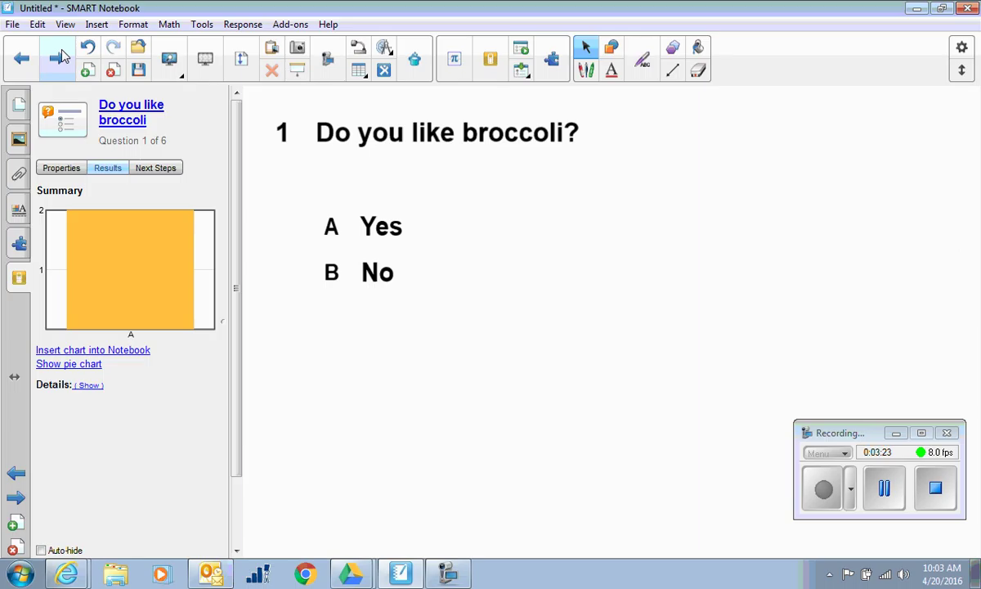
click(59, 58)
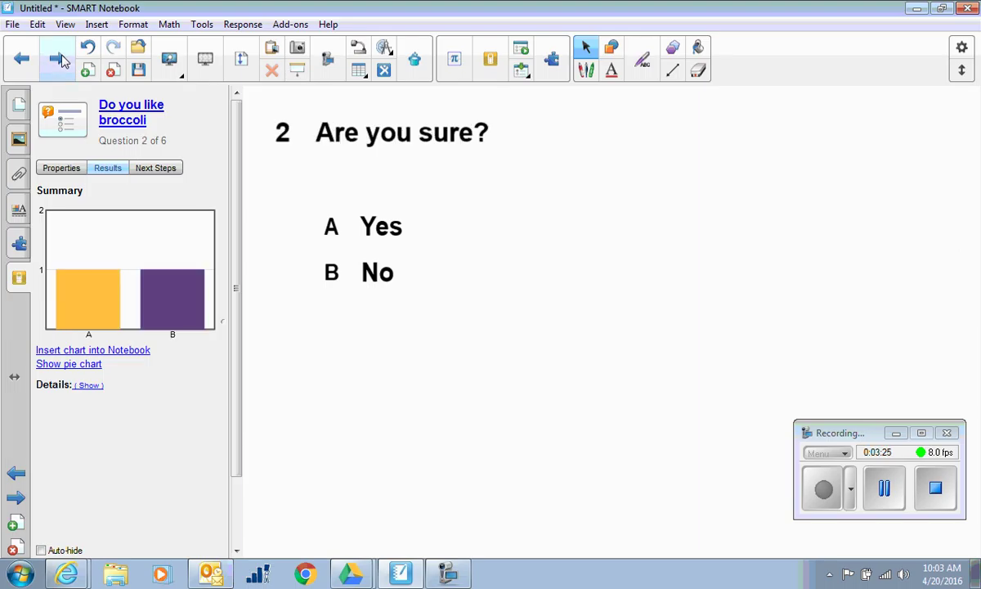
click(59, 58)
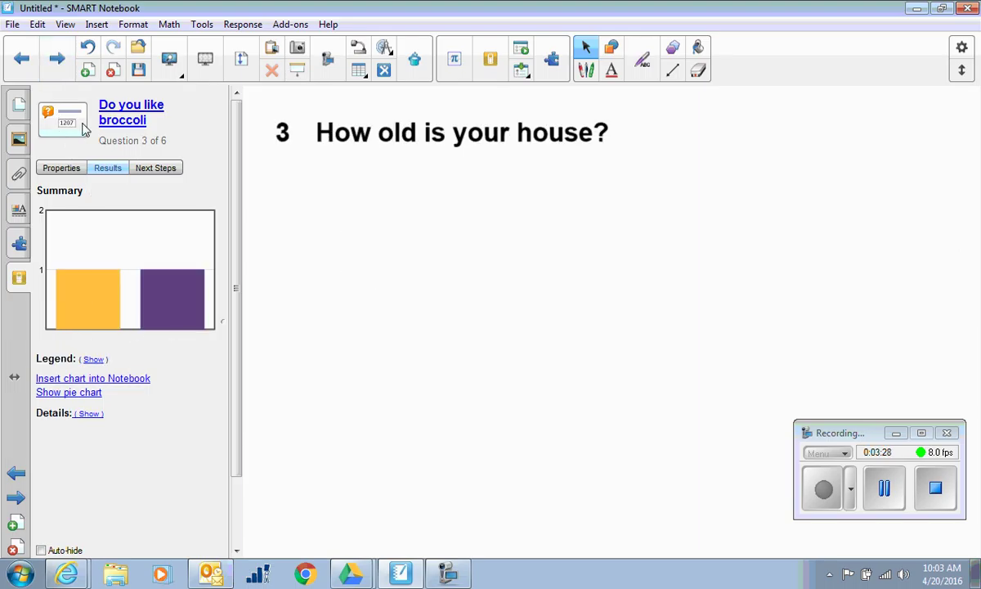
click(57, 59)
click(68, 71)
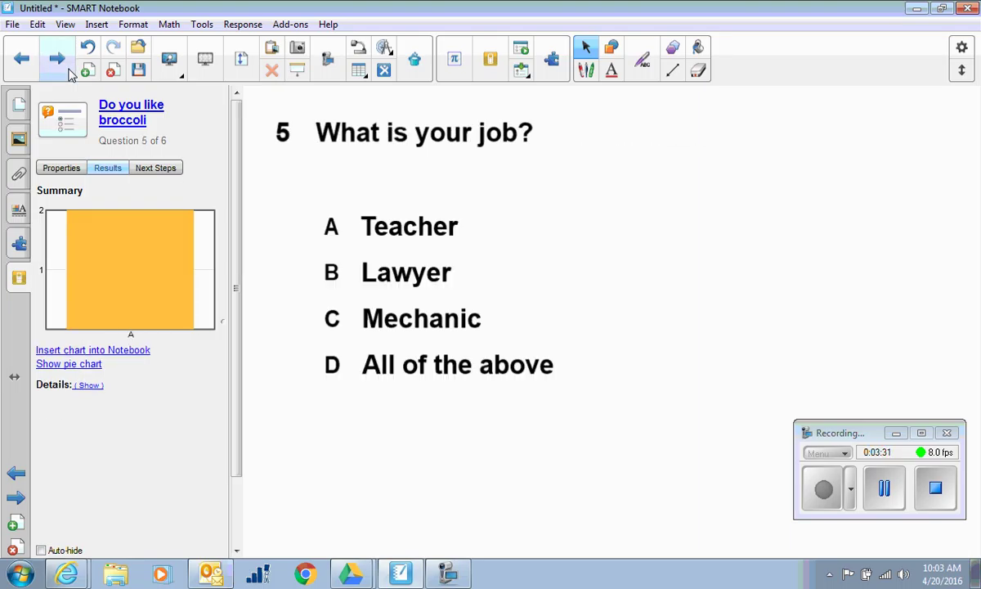
click(69, 71)
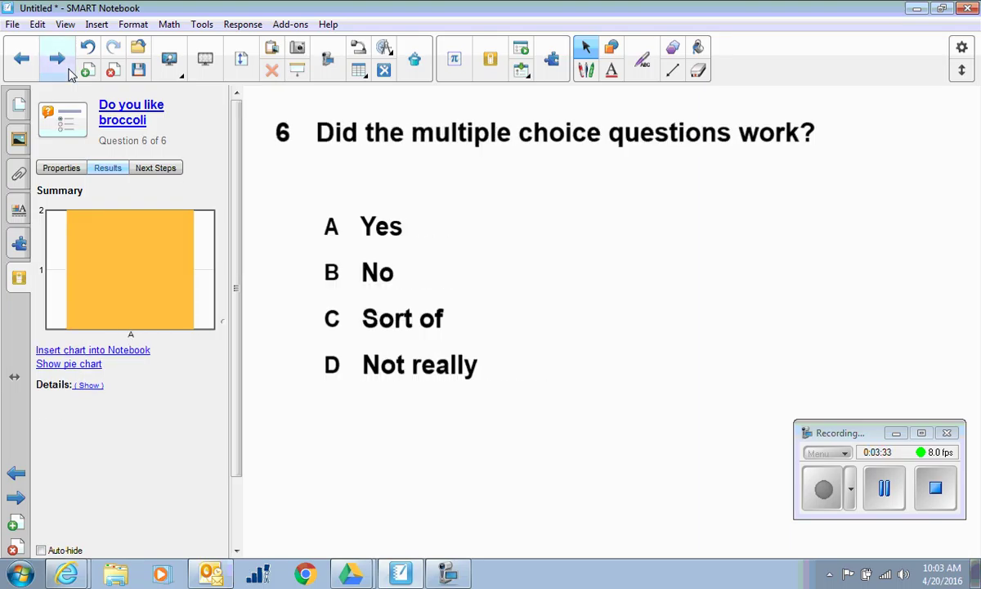
- Insert question 6's results on its page as a bar chart beside the answers and as a pie chart below
click(105, 350)
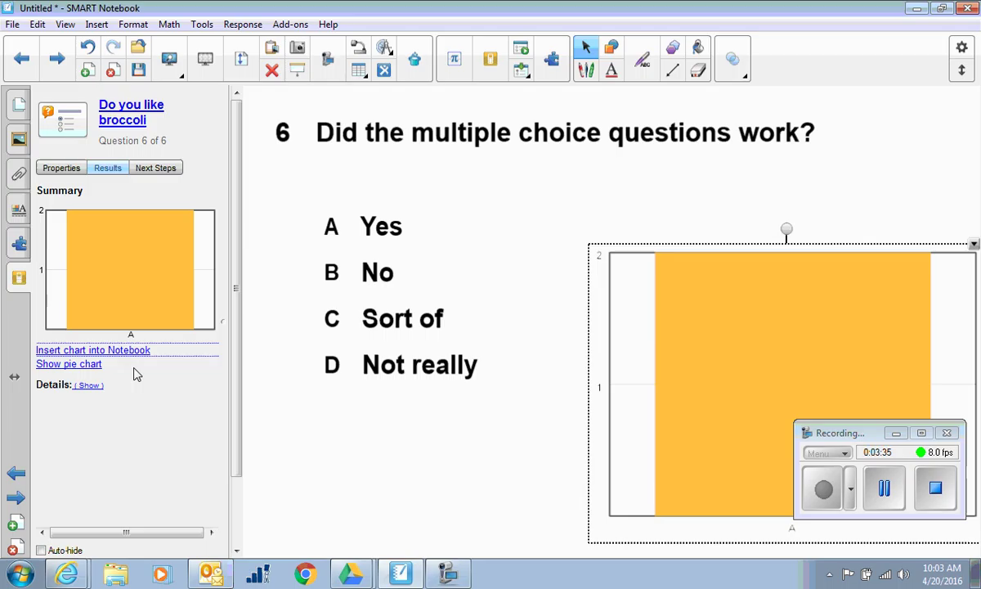
drag(777, 333, 771, 259)
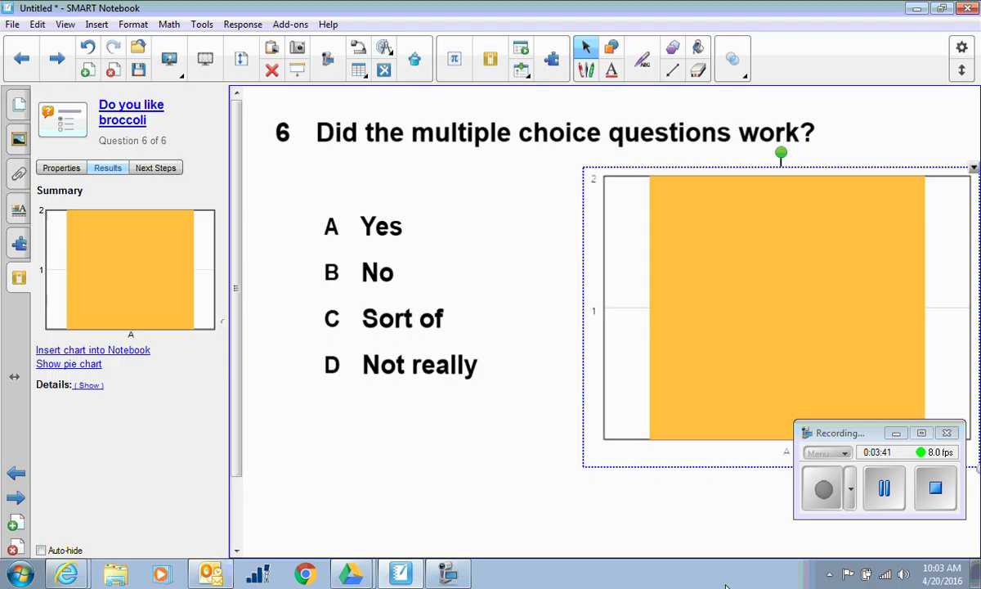
click(80, 365)
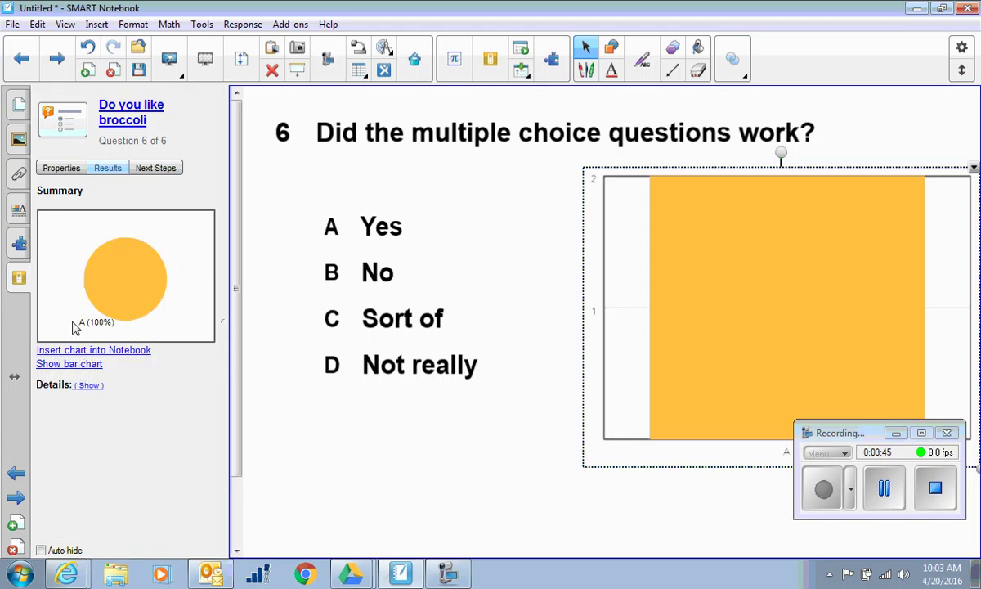
click(78, 350)
drag(728, 397, 599, 470)
- Check question 6's properties and return to its results
click(120, 410)
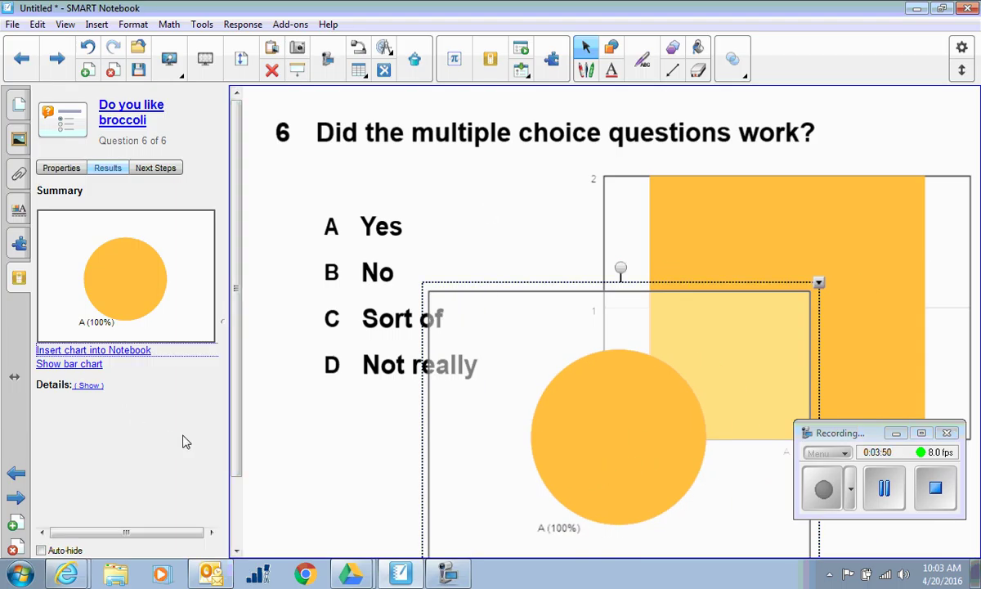
click(64, 168)
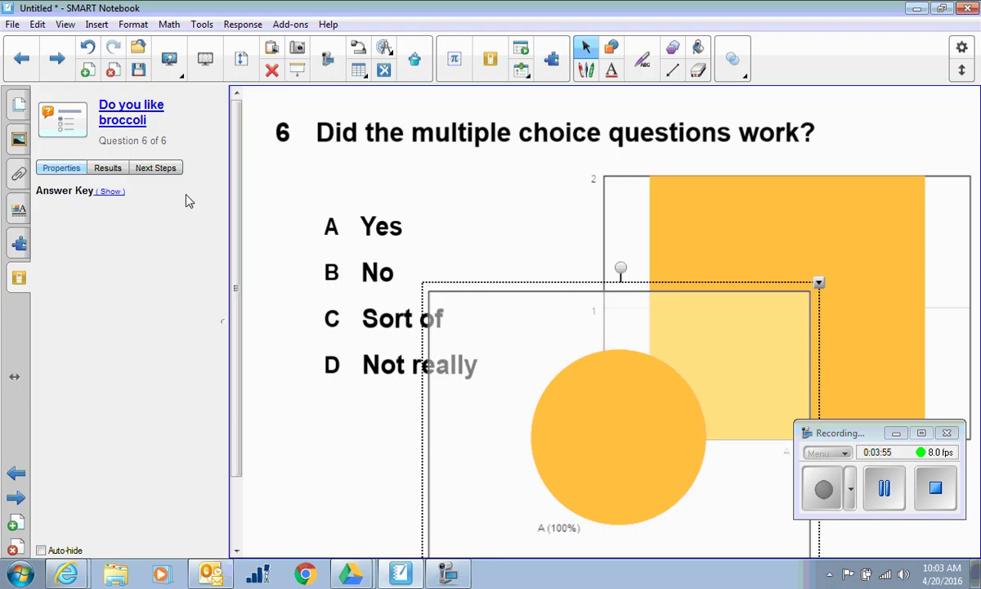
click(106, 169)
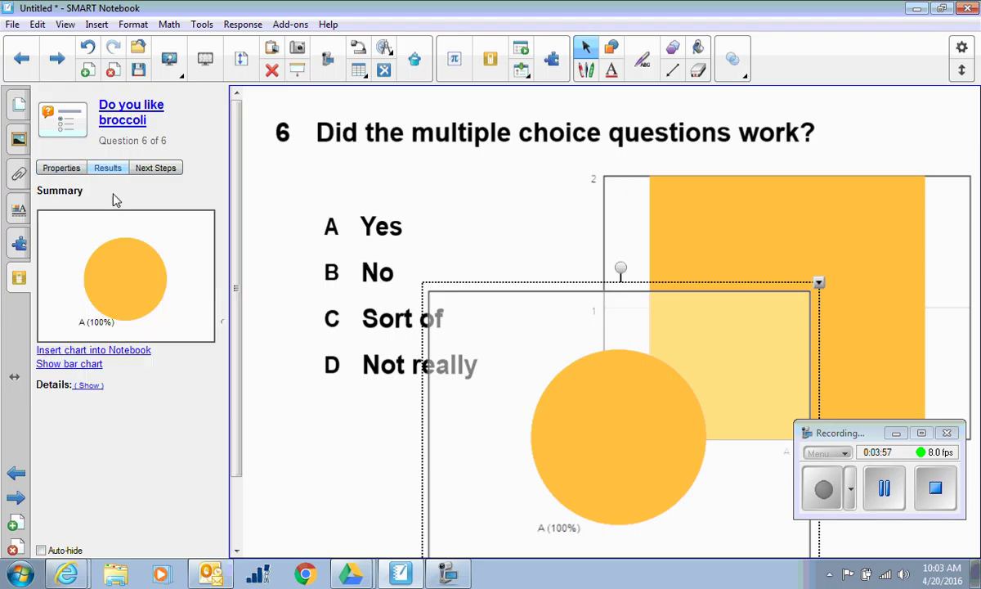